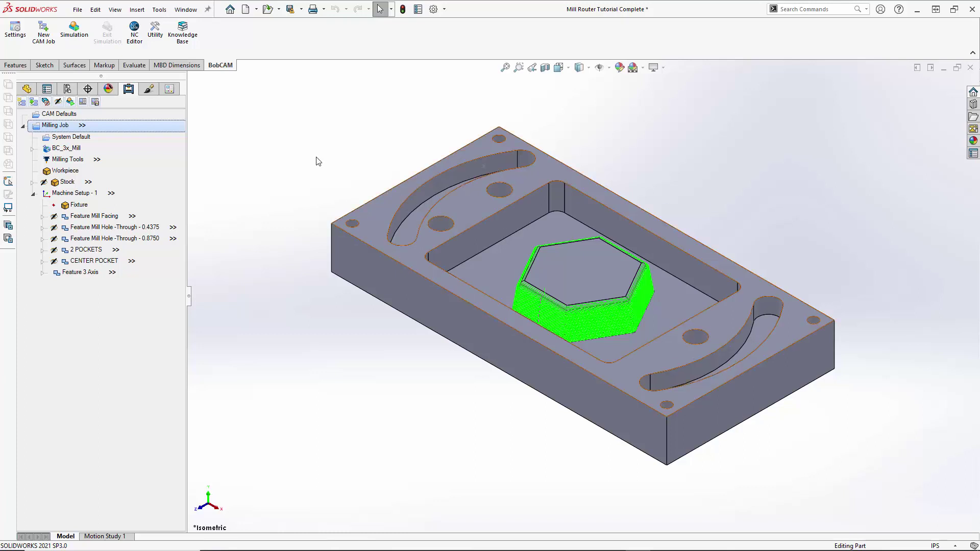
Step: Expand the BC_3x_Mill machine in the milling job and open the file selection for its post processor
{"action": "left_click", "coordinate": [69, 149]}
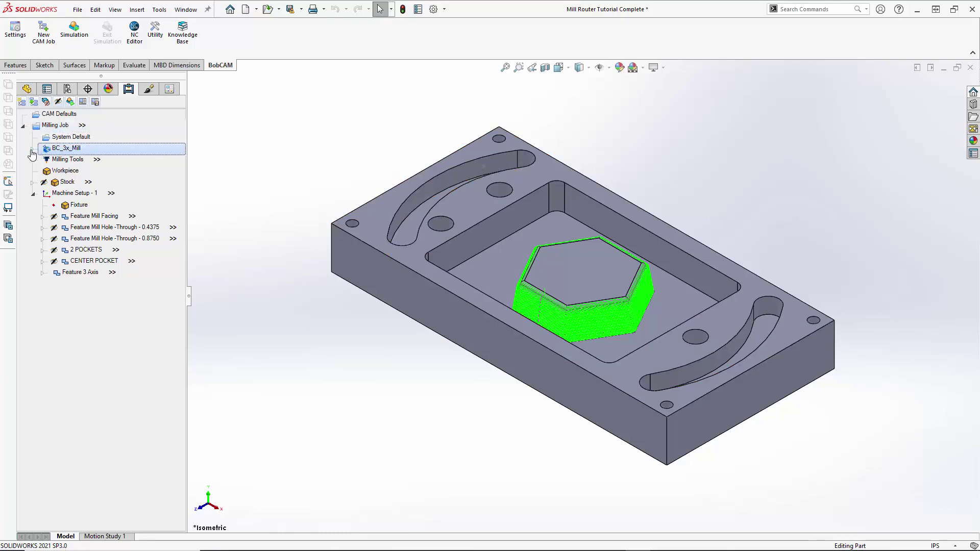
{"action": "left_click", "coordinate": [32, 149]}
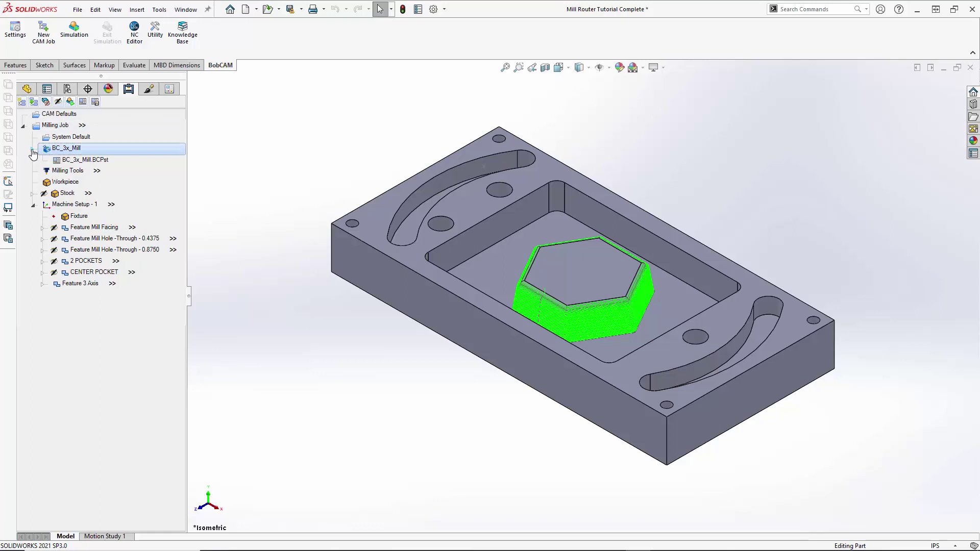
{"action": "left_click", "coordinate": [84, 160]}
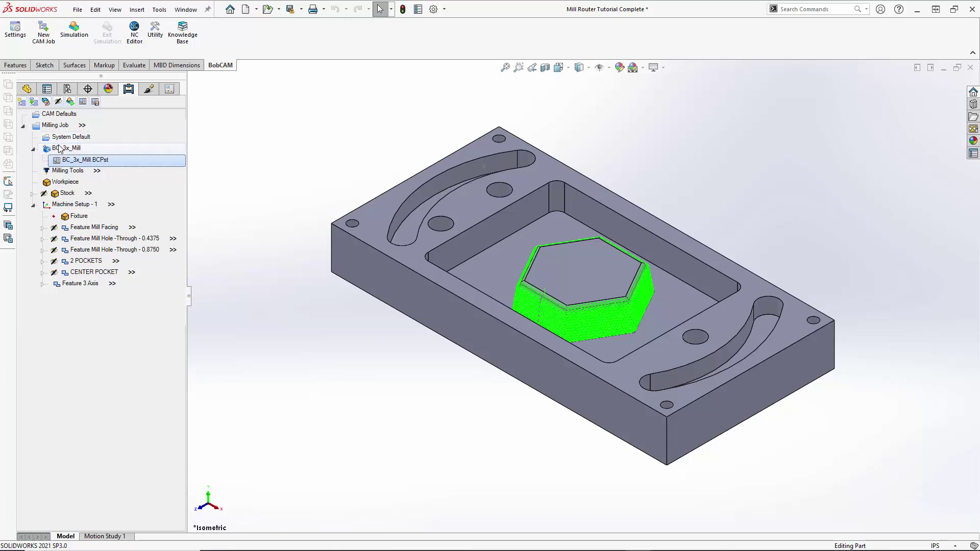
{"action": "right_click", "coordinate": [79, 162]}
{"action": "left_click", "coordinate": [72, 165]}
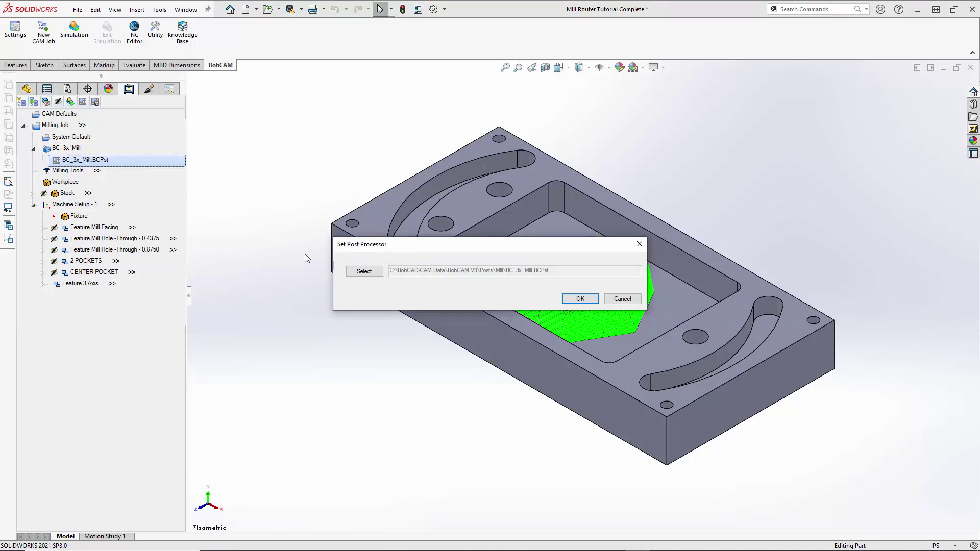
{"action": "left_click", "coordinate": [360, 272]}
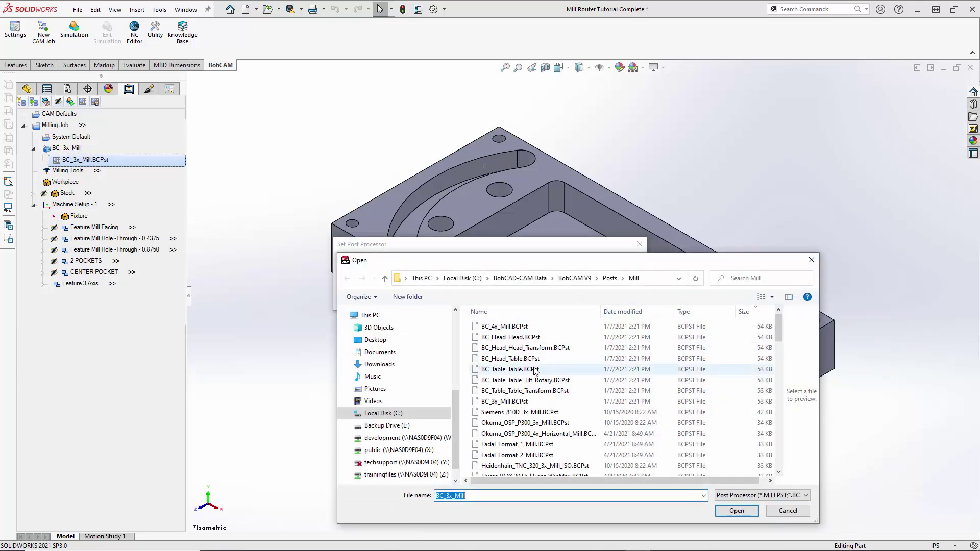
Step: Sort the Mill post processors by name, look through them, and set BC_3x_Mill.BCPst as the job's post processor
{"action": "left_click_drag", "start_coordinate": [525, 202], "coordinate": [503, 118]}
{"action": "scroll", "coordinate": [499, 258], "scroll_direction": "down", "scroll_amount": 3}
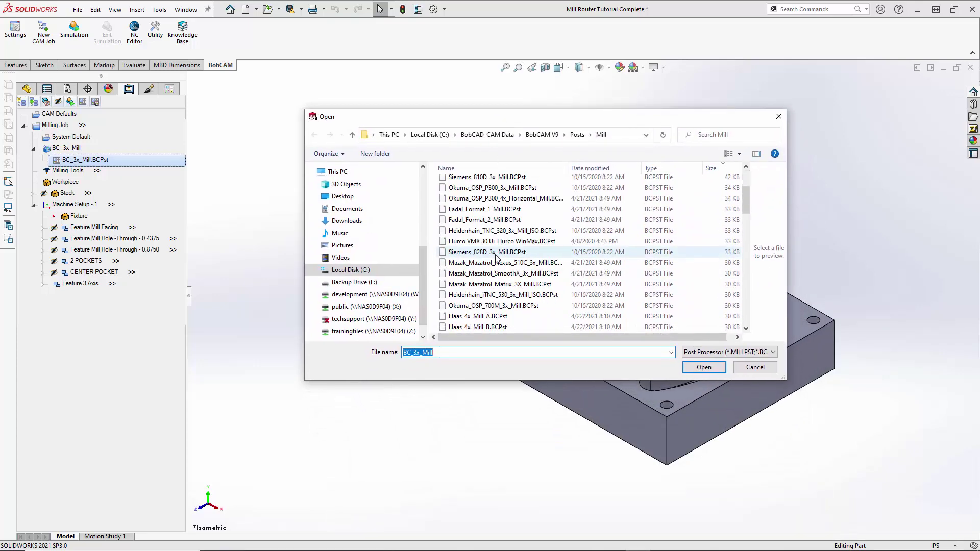
{"action": "scroll", "coordinate": [498, 257], "scroll_direction": "up", "scroll_amount": 3}
{"action": "left_click", "coordinate": [488, 170]}
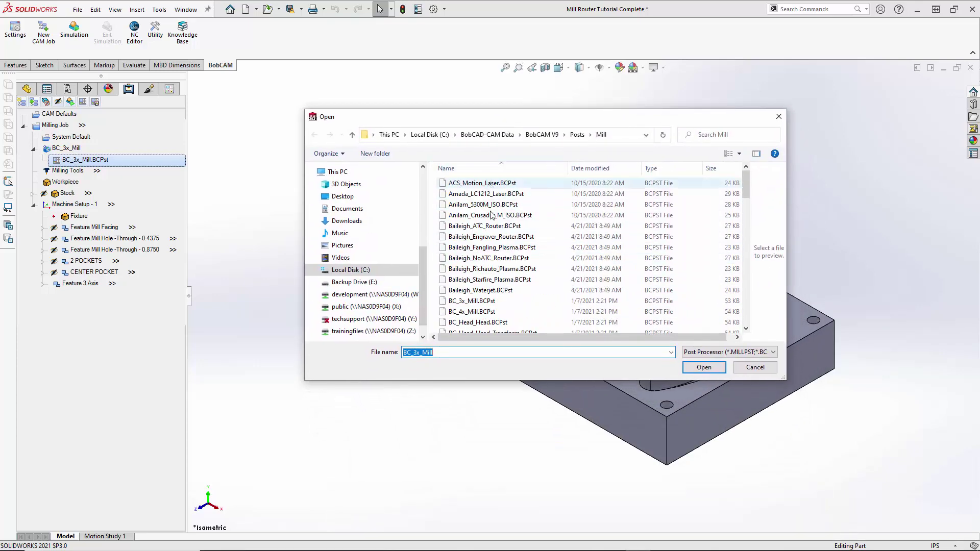
{"action": "scroll", "coordinate": [494, 251], "scroll_direction": "down", "scroll_amount": 2}
{"action": "scroll", "coordinate": [474, 283], "scroll_direction": "down", "scroll_amount": 7}
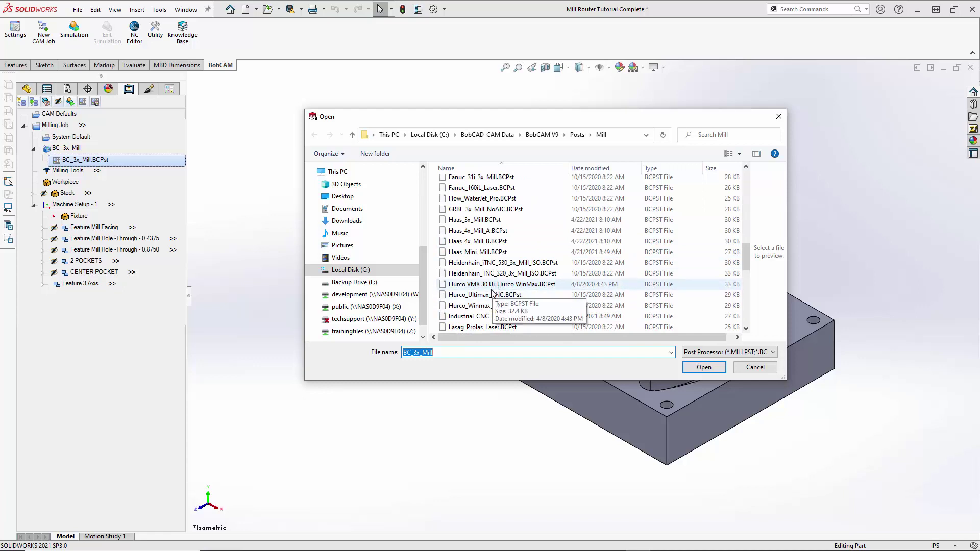
{"action": "scroll", "coordinate": [492, 293], "scroll_direction": "up", "scroll_amount": 10}
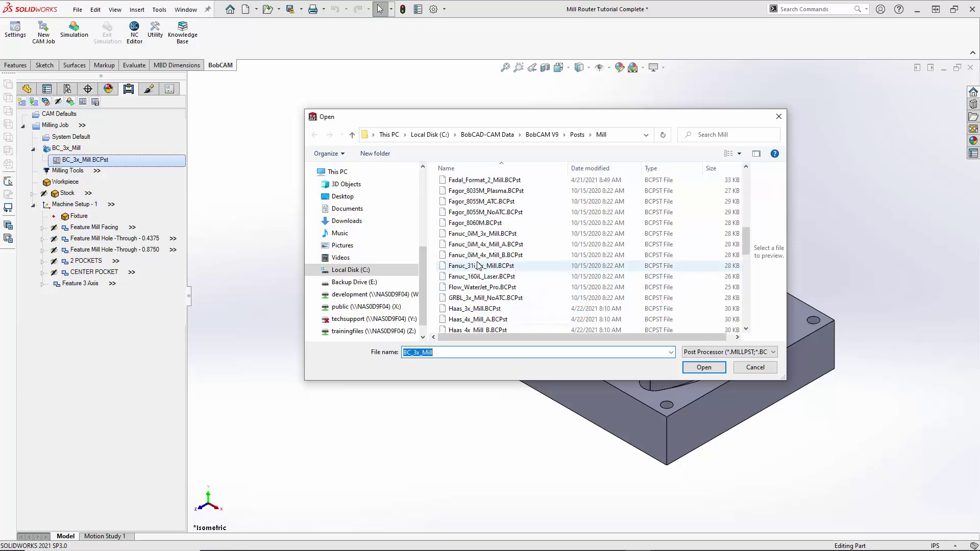
{"action": "double_click", "coordinate": [475, 266]}
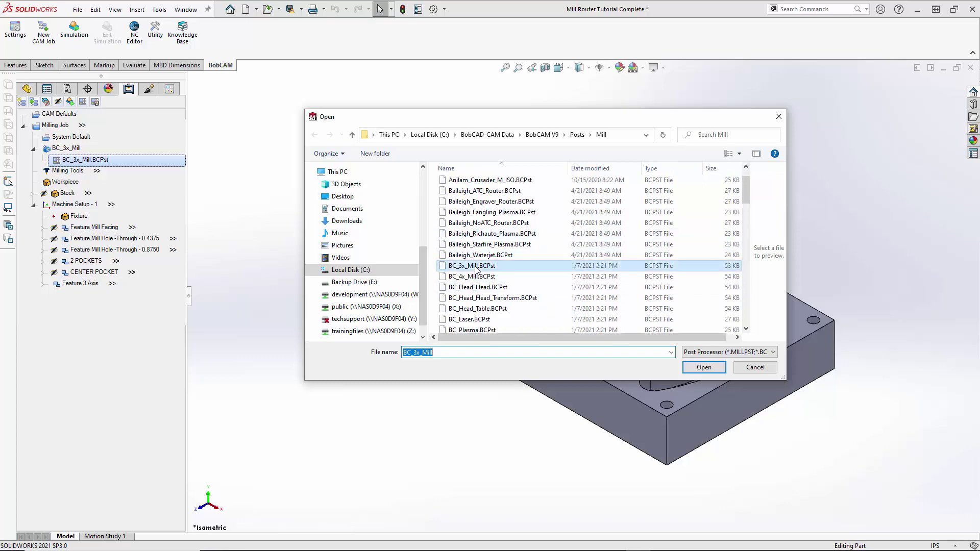
{"action": "left_click", "coordinate": [579, 299]}
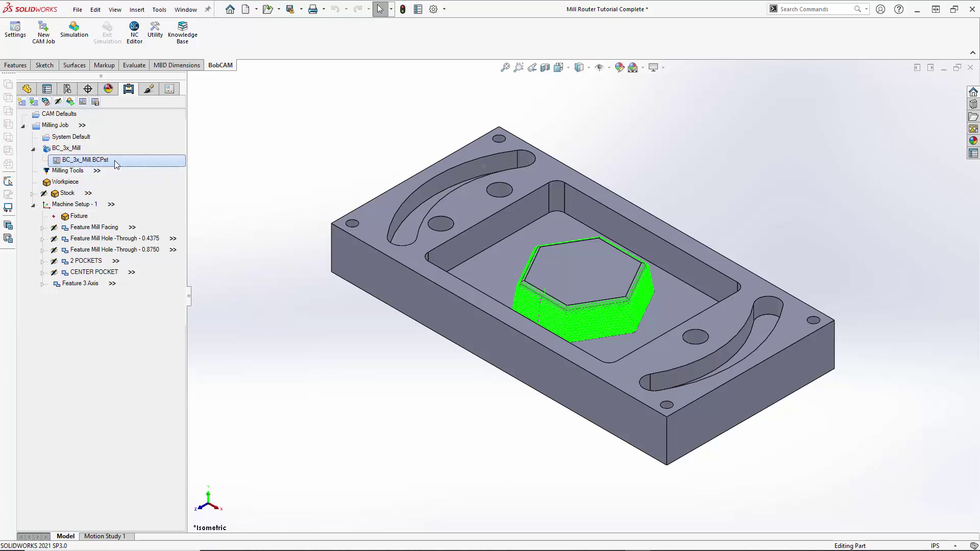
Step: Post the Milling Job and look through the generated G-code
{"action": "right_click", "coordinate": [68, 126]}
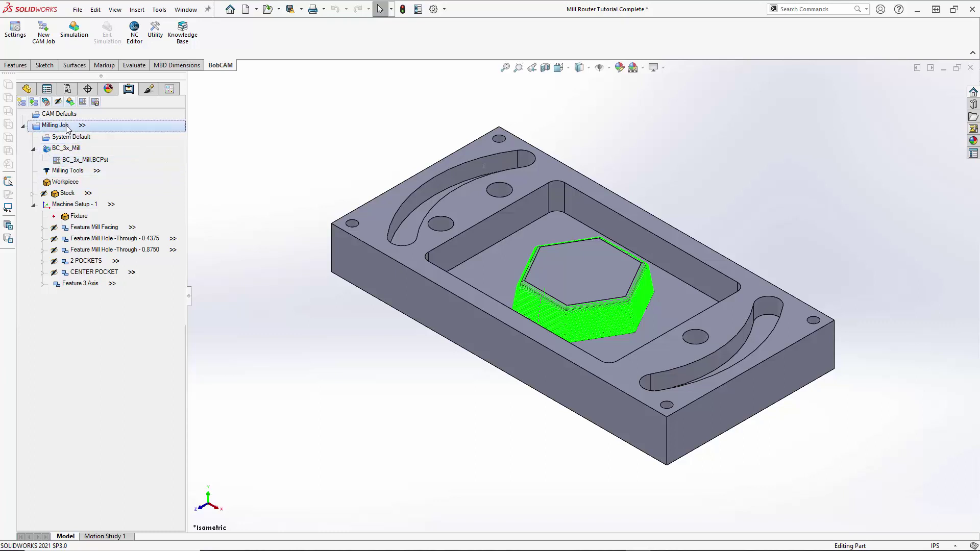
{"action": "left_click", "coordinate": [88, 155]}
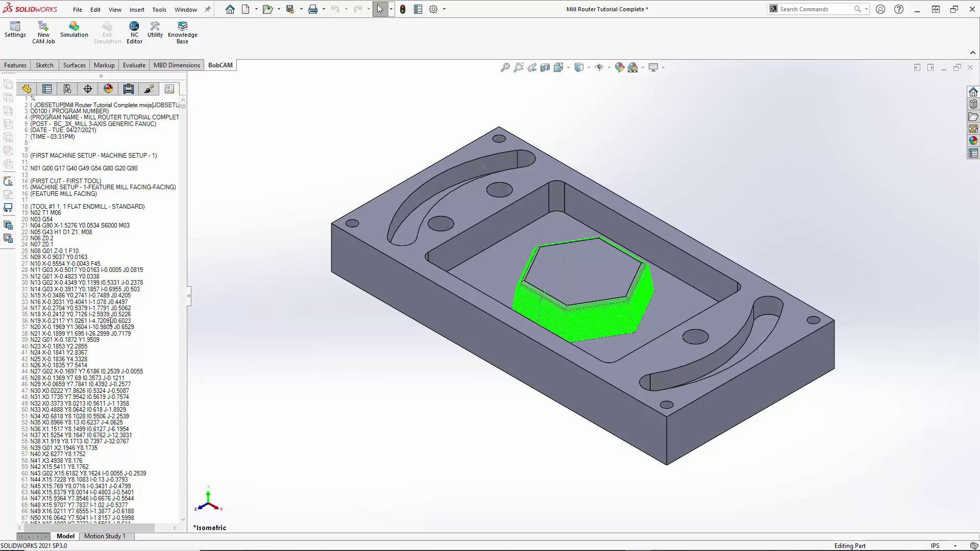
{"action": "scroll", "coordinate": [110, 321], "scroll_direction": "down", "scroll_amount": 4}
{"action": "scroll", "coordinate": [110, 325], "scroll_direction": "up", "scroll_amount": 4}
Step: Save the posted code as the NC file Mill Router Tutorial Complete in the desktop folder BobCAM V9 Getting Started Camtasia Files
{"action": "right_click", "coordinate": [90, 226]}
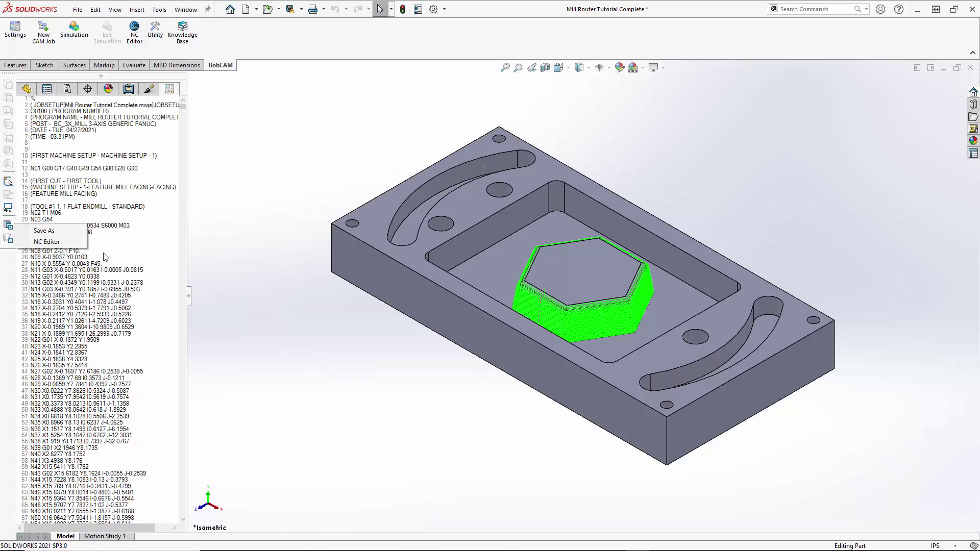
{"action": "left_click", "coordinate": [75, 232]}
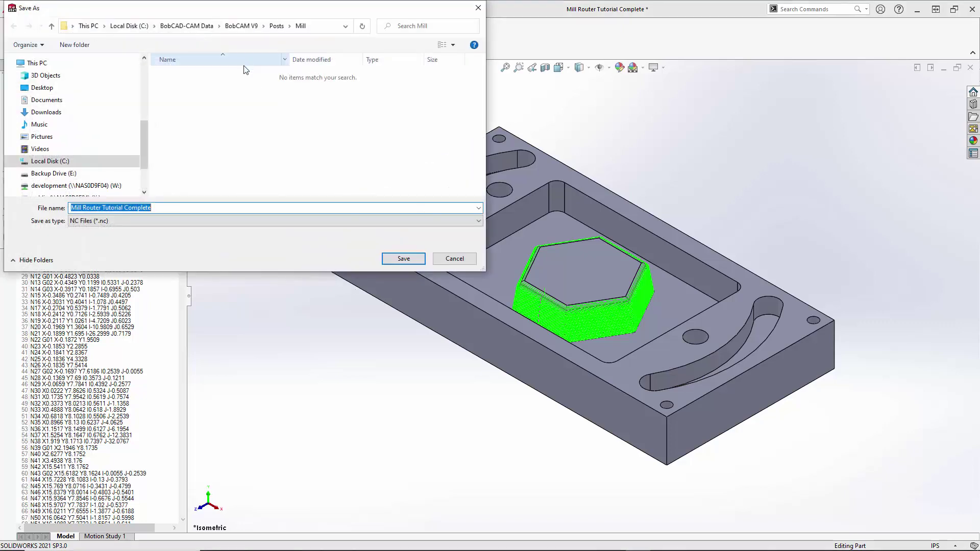
{"action": "left_click", "coordinate": [163, 207]}
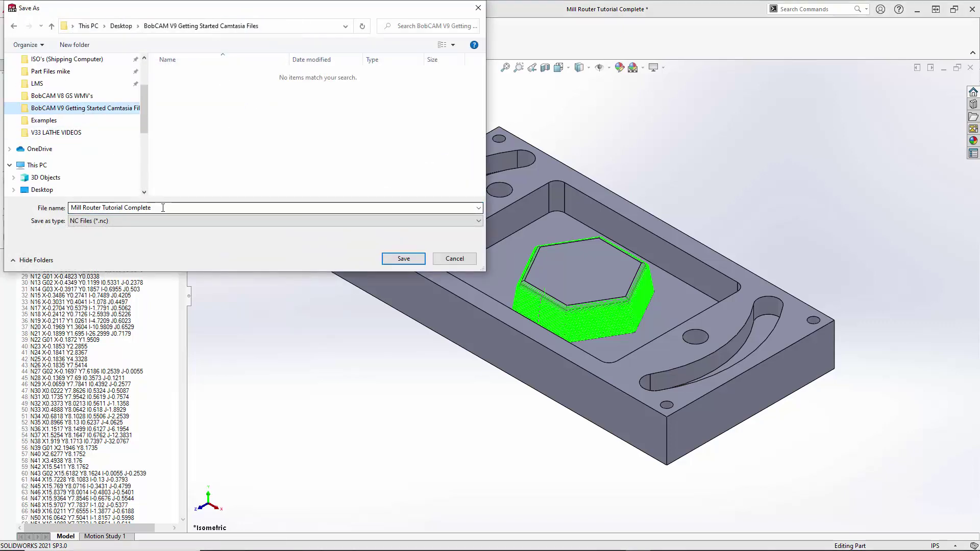
{"action": "left_click", "coordinate": [403, 259]}
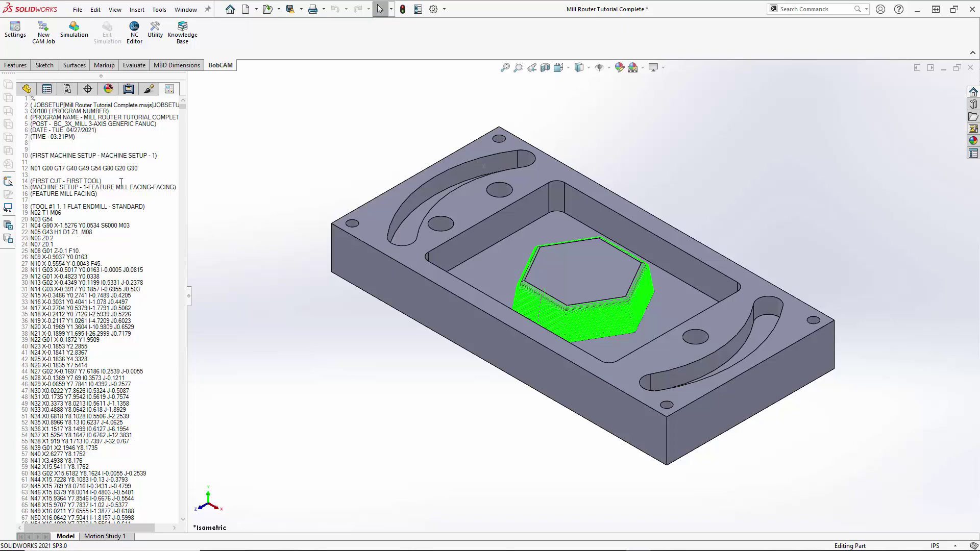
Step: Review the NC file extension in the Posting page of the CAM Defaults current settings, and accept the settings
{"action": "left_click", "coordinate": [129, 89]}
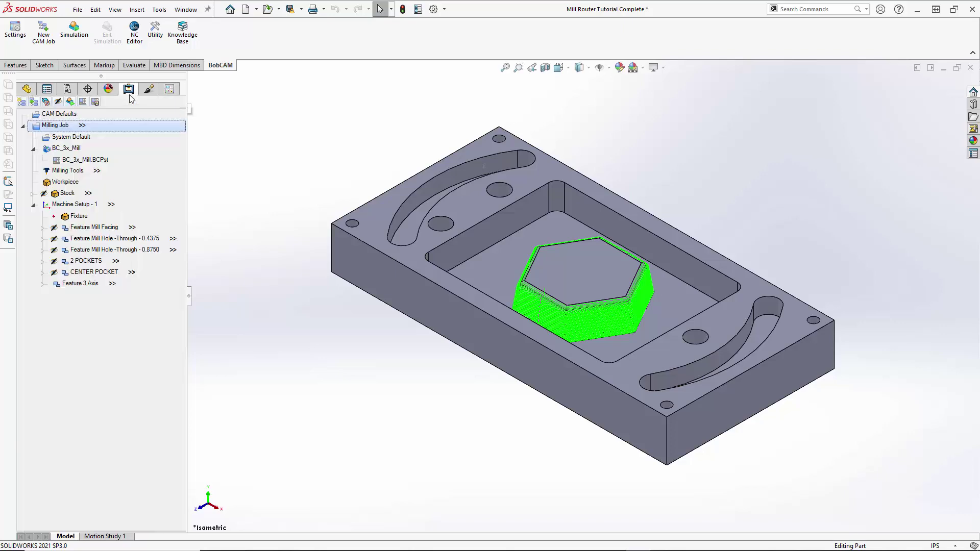
{"action": "right_click", "coordinate": [65, 116]}
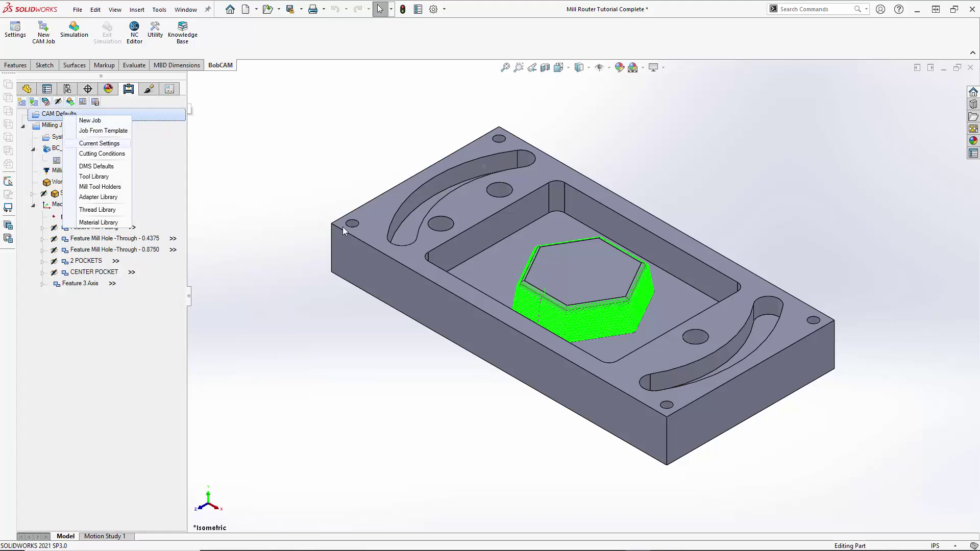
{"action": "key", "text": "Return"}
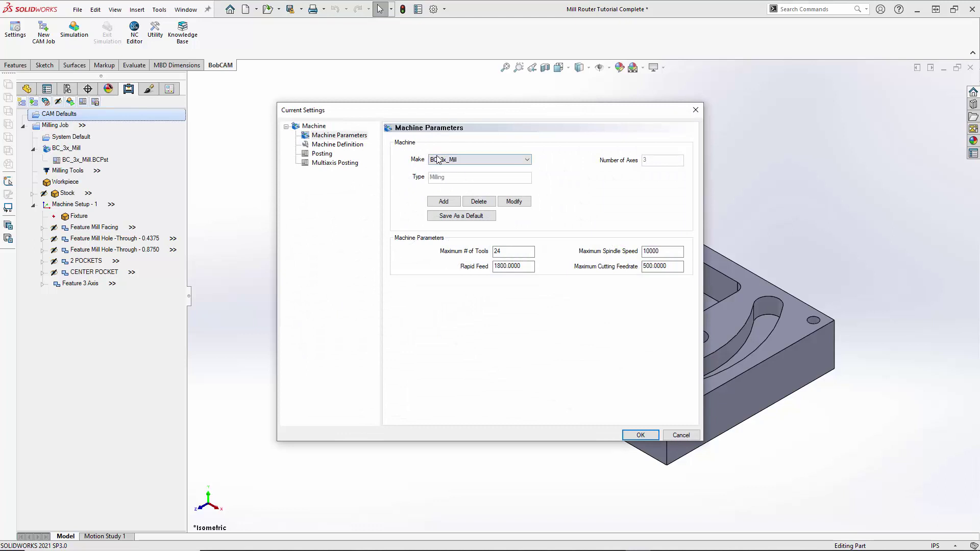
{"action": "left_click", "coordinate": [325, 155]}
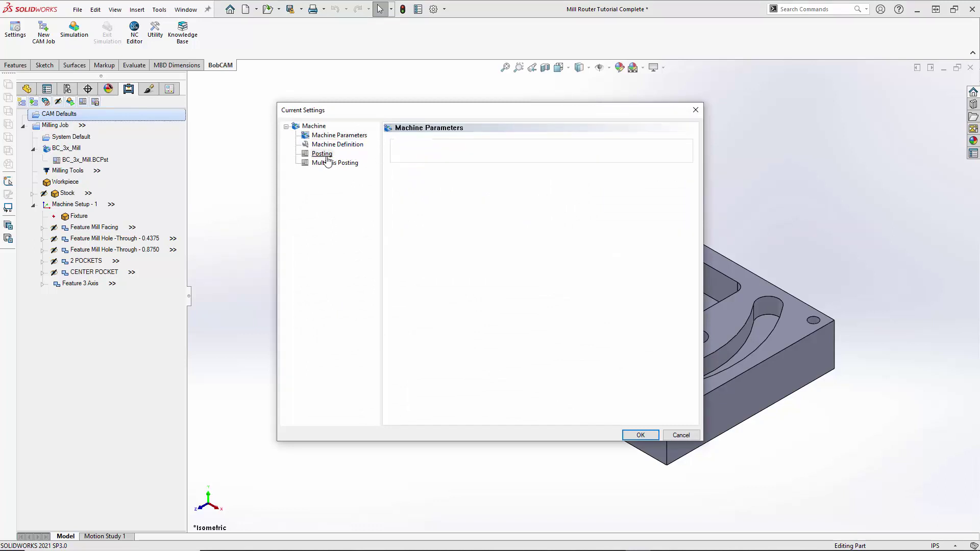
{"action": "double_click", "coordinate": [493, 197]}
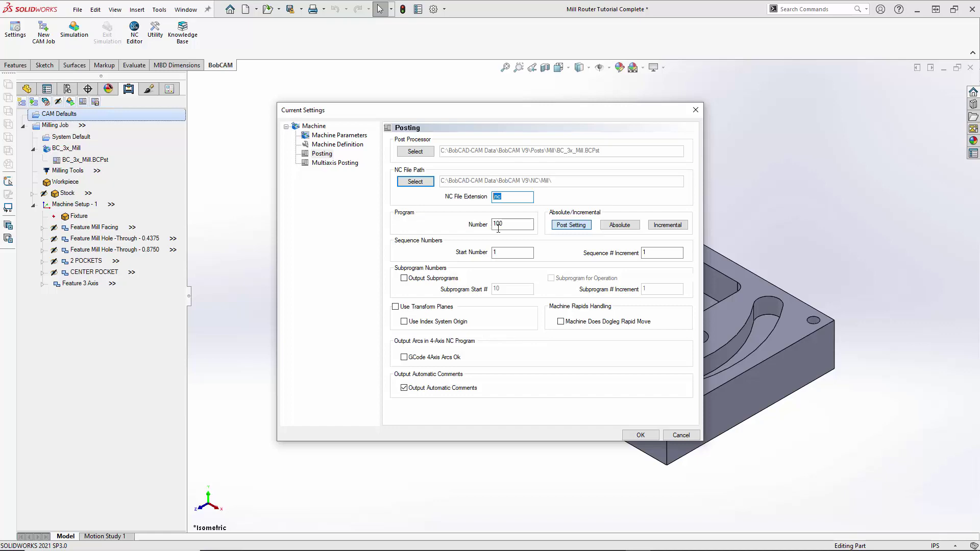
{"action": "left_click", "coordinate": [633, 435]}
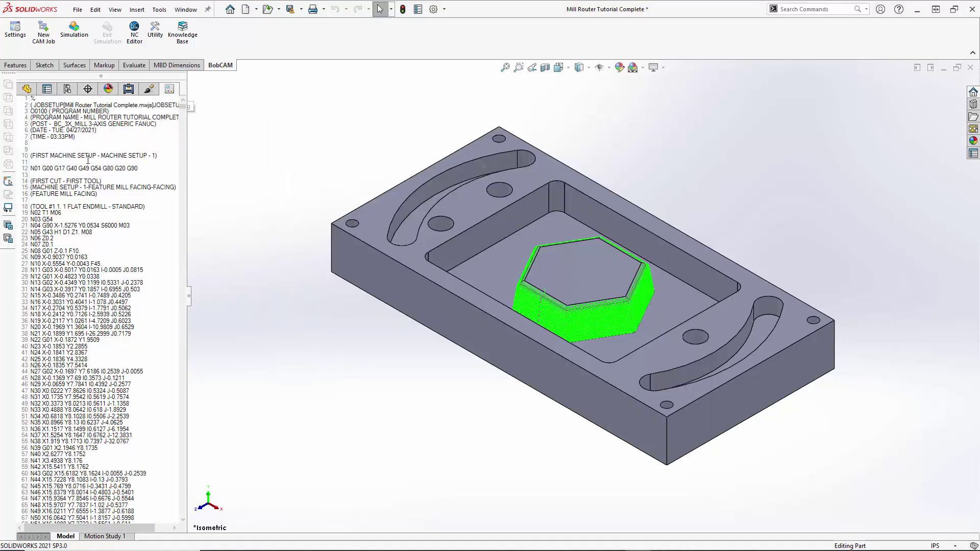
Step: Set up saving the posted code as Mill Router Tutorial Complete.txt with the All Files type, and cancel the save
{"action": "right_click", "coordinate": [81, 160]}
{"action": "left_click", "coordinate": [74, 168]}
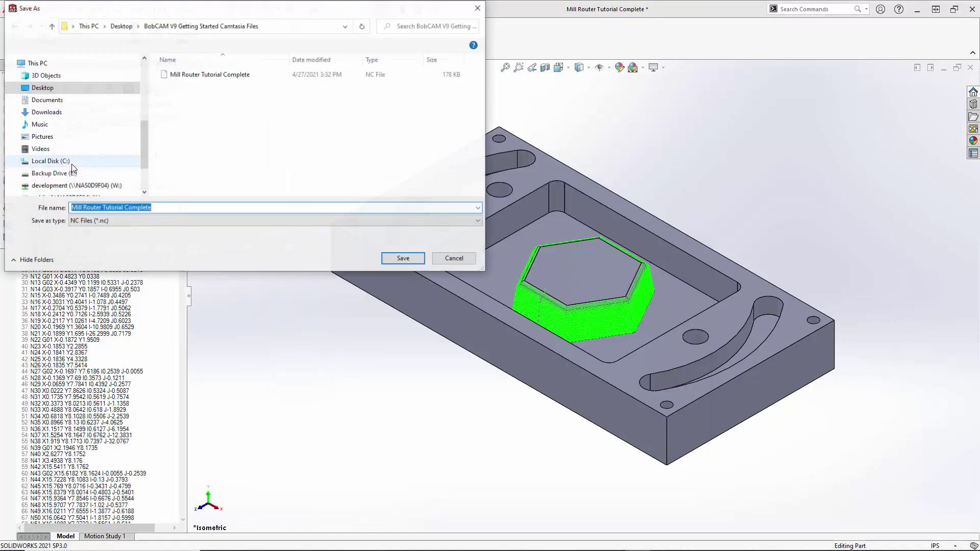
{"action": "left_click", "coordinate": [104, 224]}
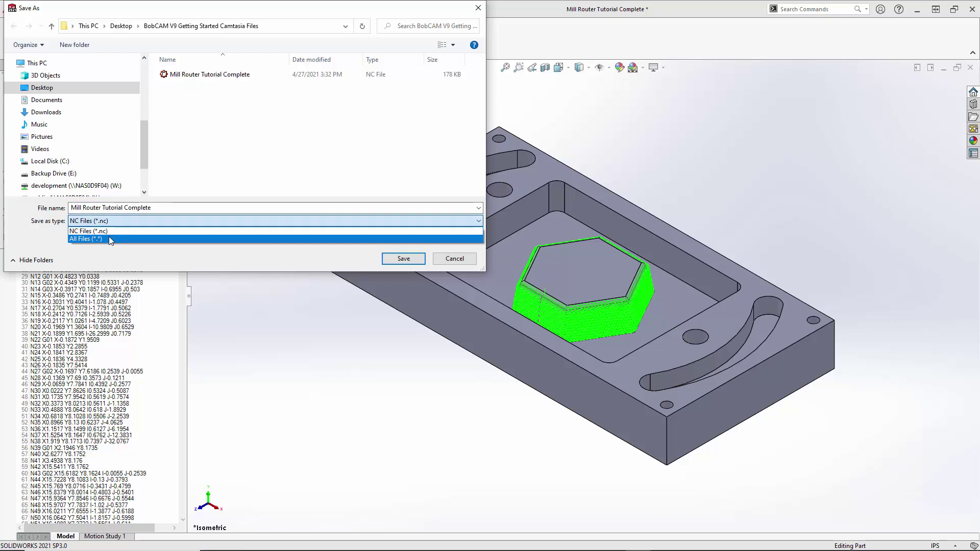
{"action": "left_click", "coordinate": [108, 239]}
{"action": "left_click", "coordinate": [168, 208]}
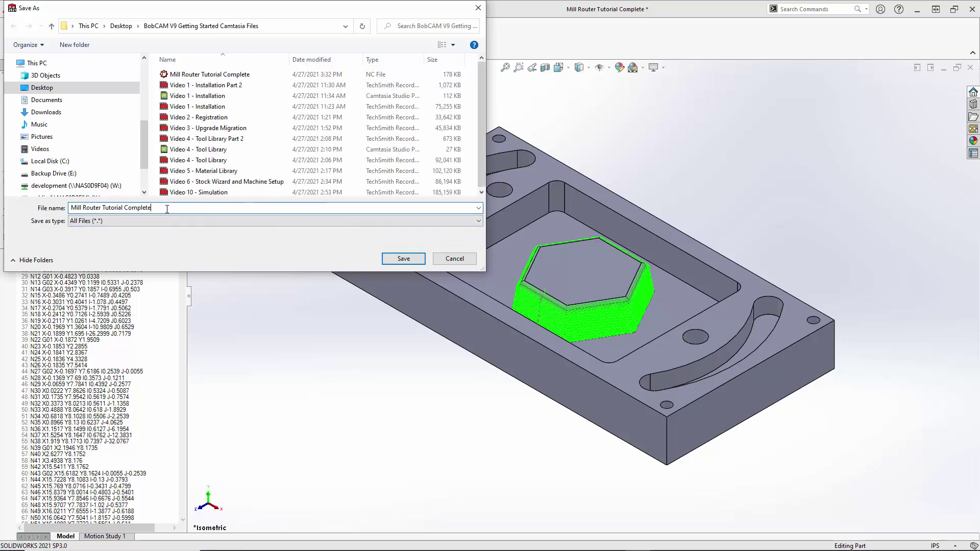
{"action": "type", "text": "."}
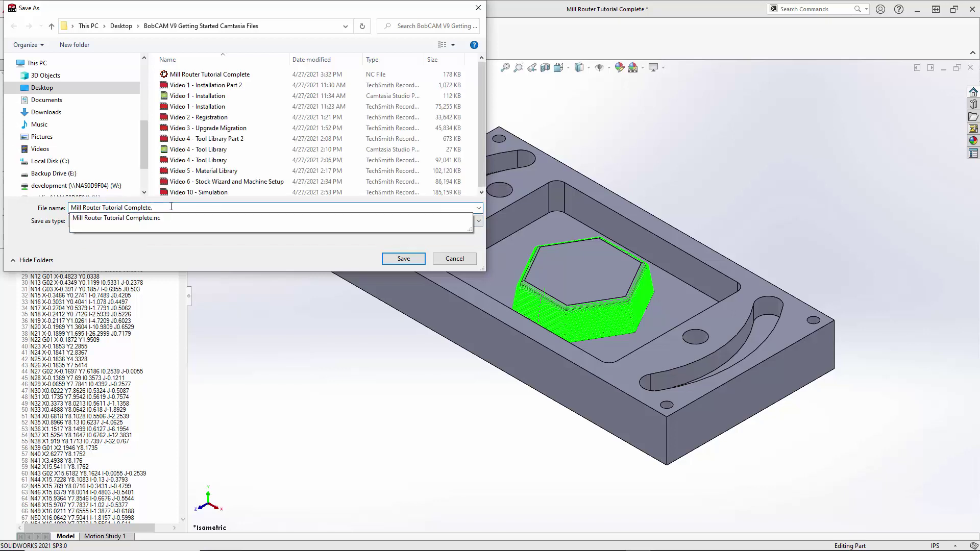
{"action": "type", "text": "txt"}
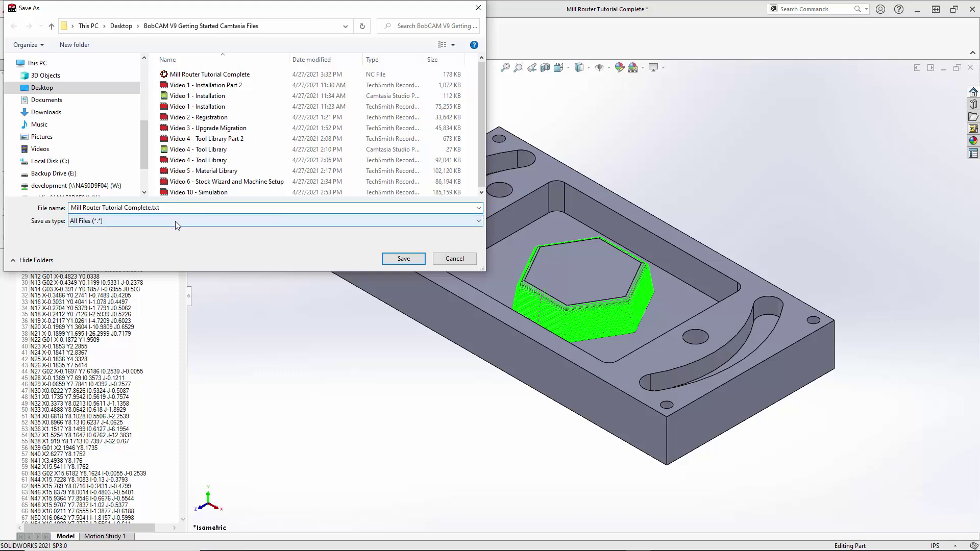
{"action": "left_click", "coordinate": [452, 260]}
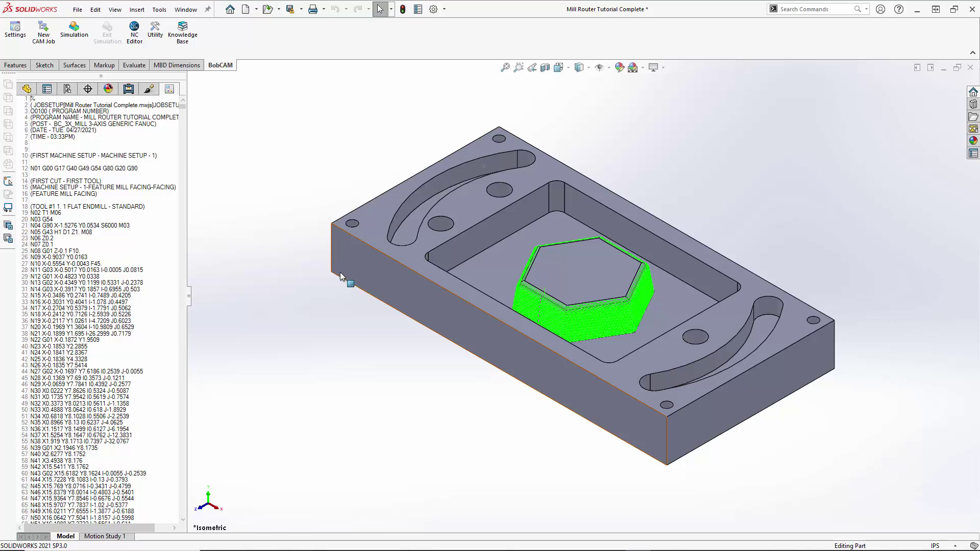
Step: Open the posted program in the NC Editor and look through the facing operation's code at the start of the file
{"action": "left_click_drag", "start_coordinate": [86, 169], "coordinate": [31, 162]}
{"action": "left_click", "coordinate": [86, 196]}
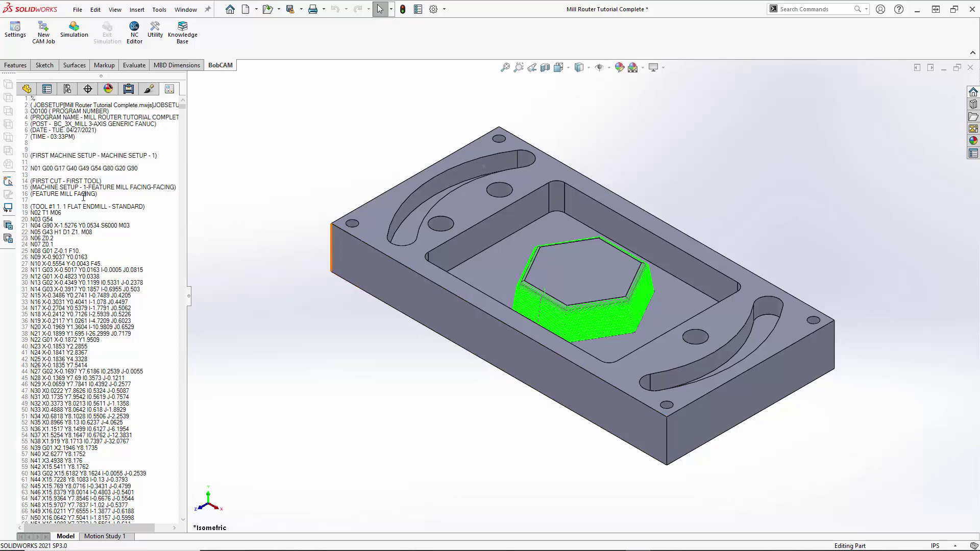
{"action": "right_click", "coordinate": [75, 185]}
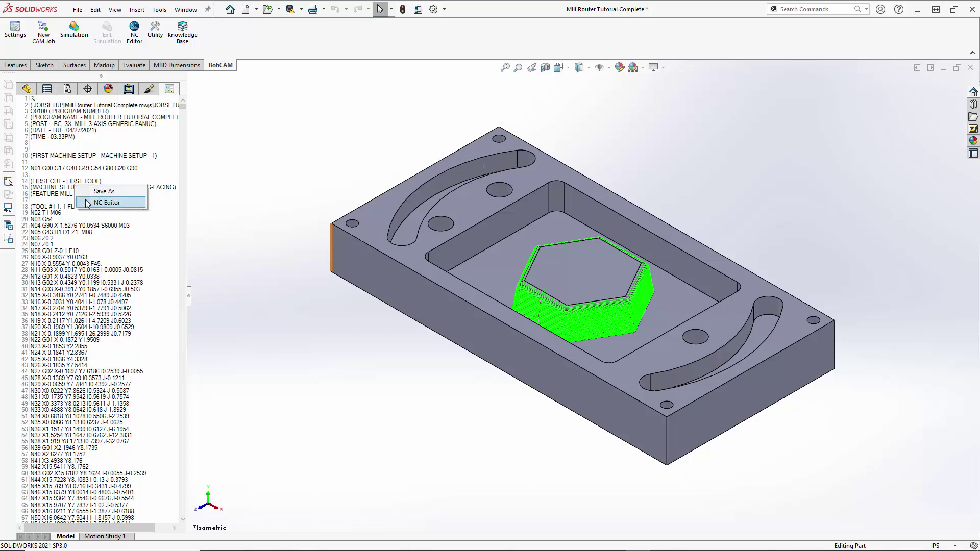
{"action": "left_click", "coordinate": [97, 203]}
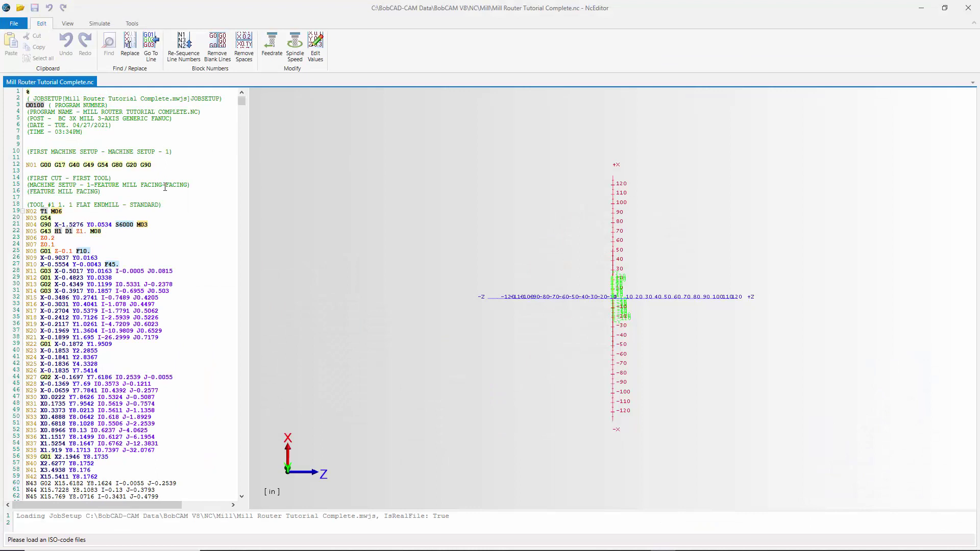
{"action": "scroll", "coordinate": [165, 186], "scroll_direction": "down", "scroll_amount": 3}
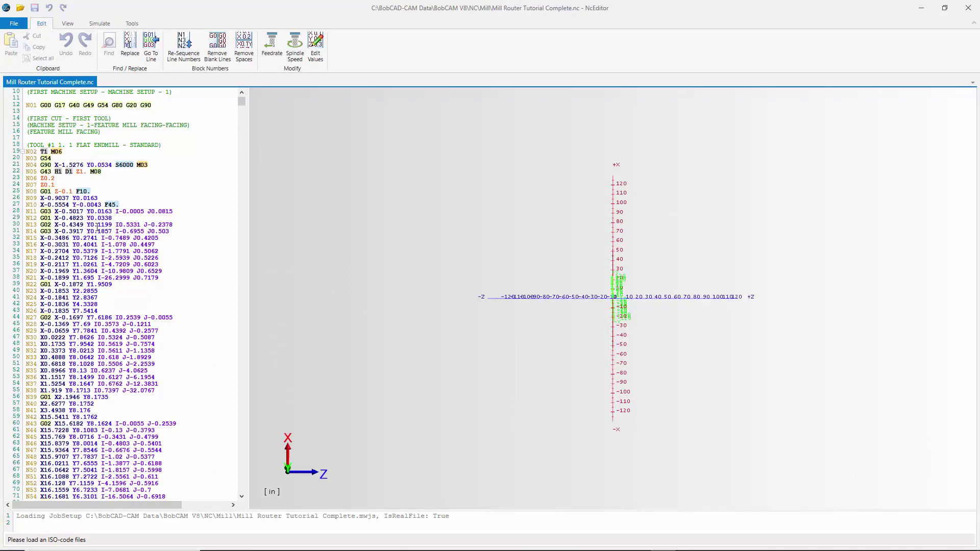
{"action": "scroll", "coordinate": [104, 202], "scroll_direction": "down", "scroll_amount": 1}
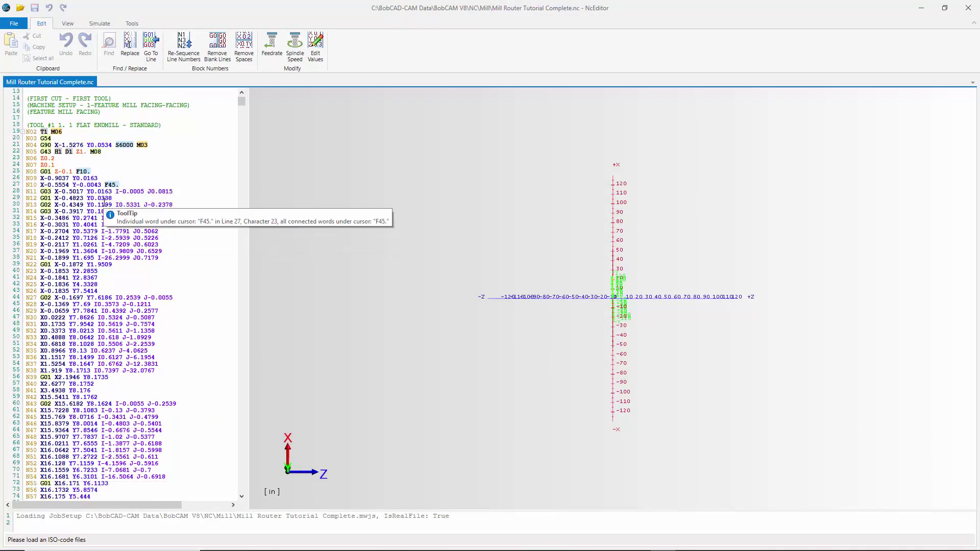
{"action": "scroll", "coordinate": [105, 203], "scroll_direction": "up", "scroll_amount": 2}
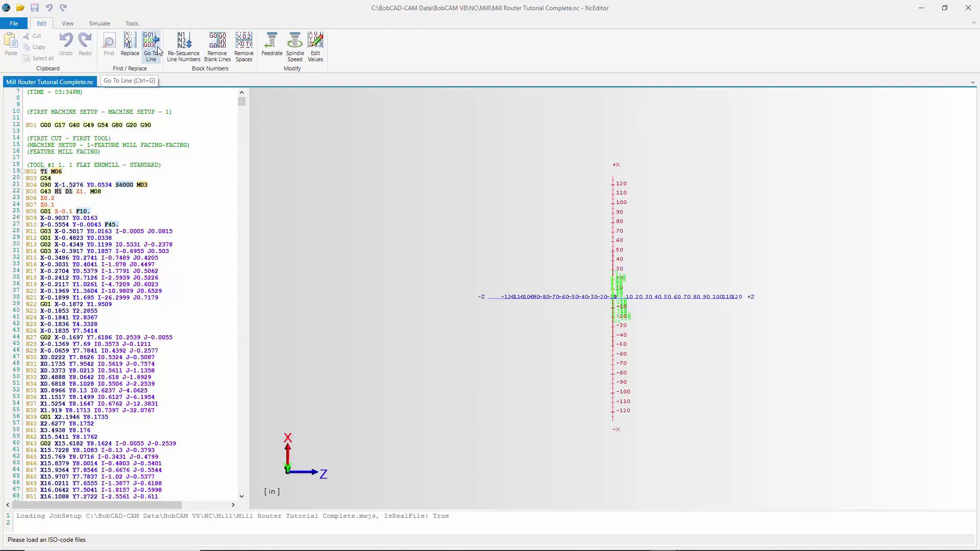
Step: Review the feedrate adjustment options with the scope set to the whole file, cancel them, and clear the code selection
{"action": "left_click", "coordinate": [274, 63]}
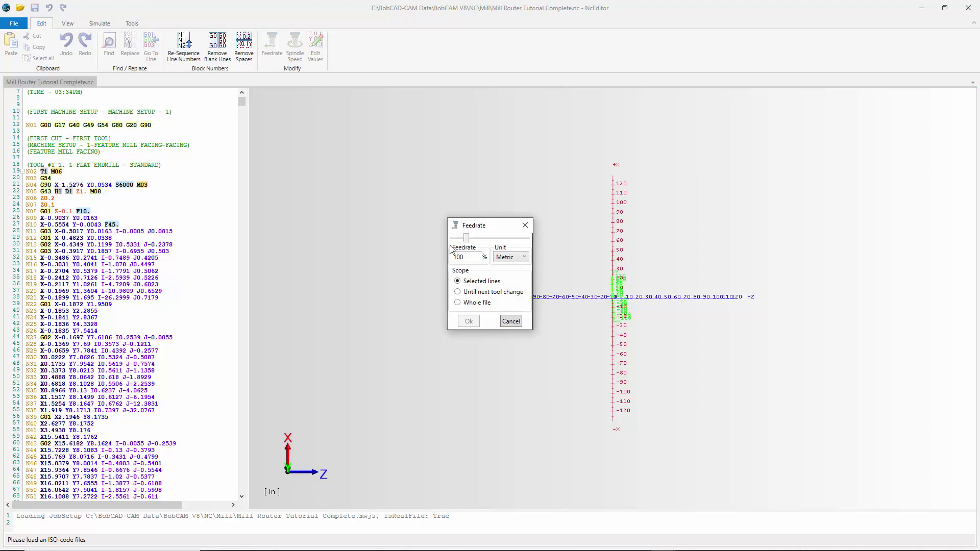
{"action": "left_click", "coordinate": [457, 302]}
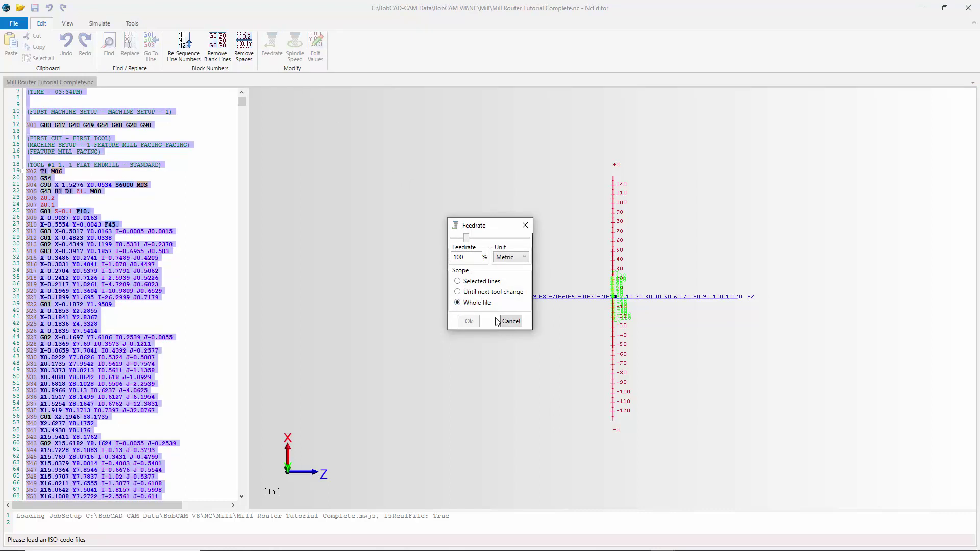
{"action": "left_click", "coordinate": [505, 321]}
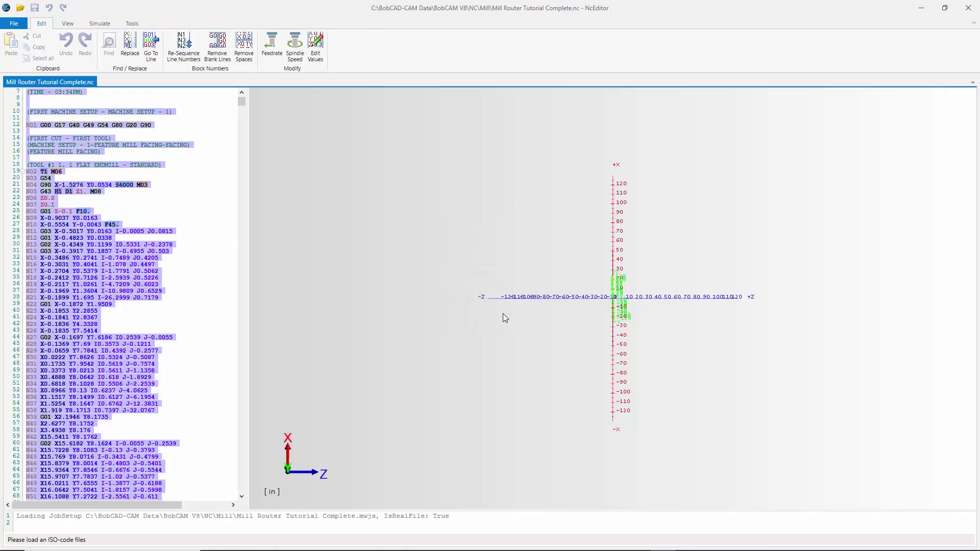
{"action": "left_click", "coordinate": [70, 25]}
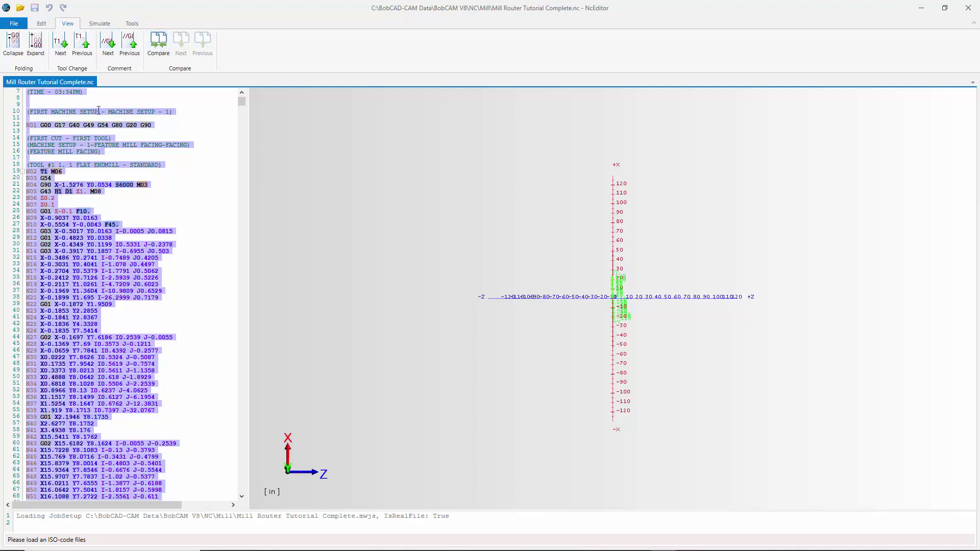
{"action": "left_click", "coordinate": [130, 168]}
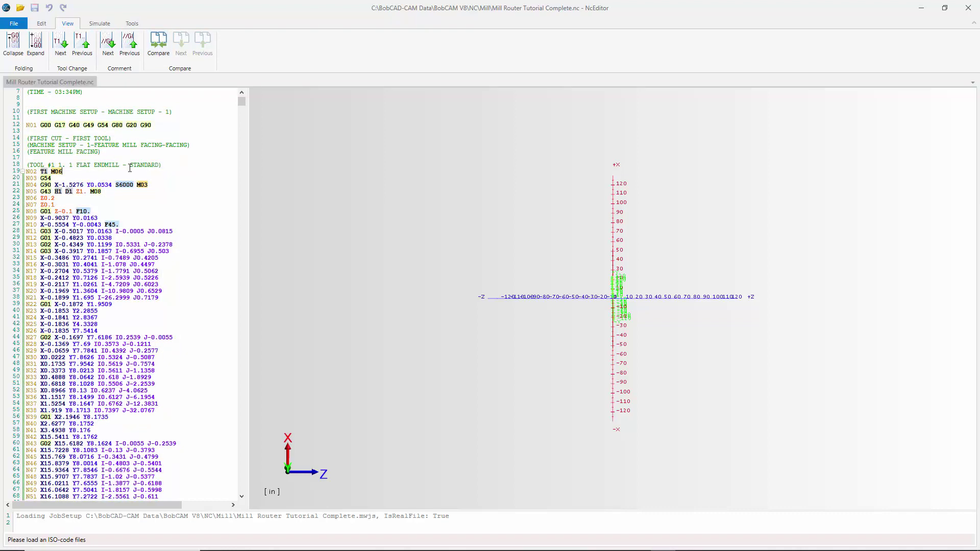
Step: Turn on Verification for the simulation and hide the axes
{"action": "left_click", "coordinate": [100, 23]}
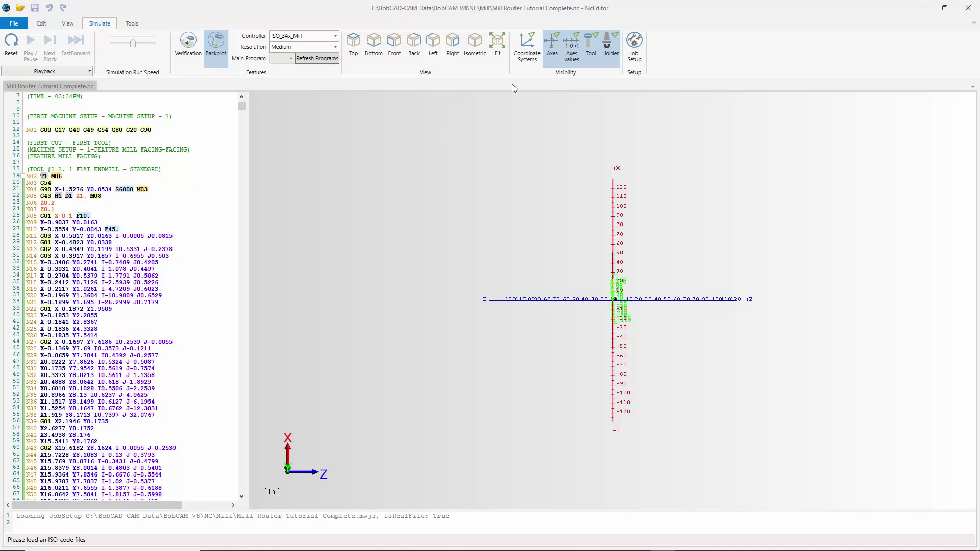
{"action": "left_click", "coordinate": [184, 45]}
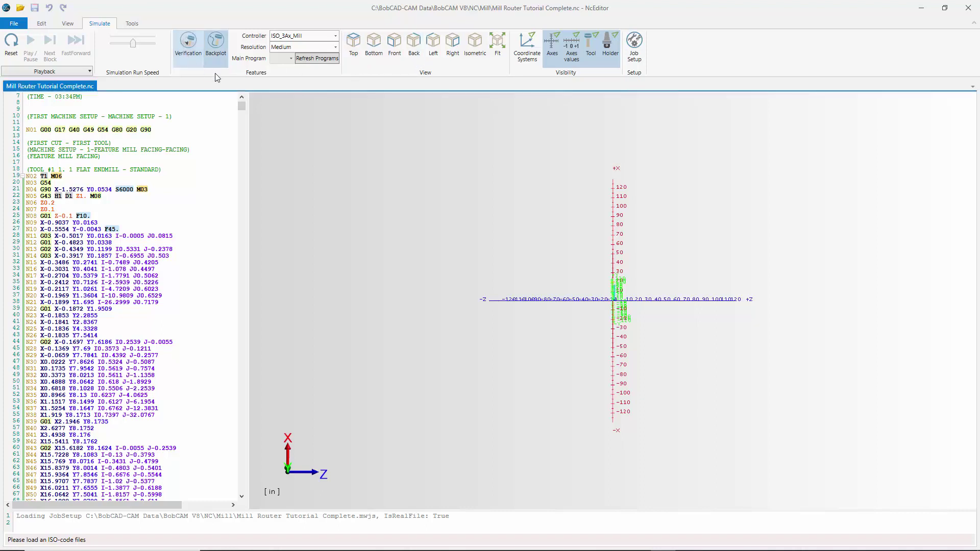
{"action": "left_click", "coordinate": [552, 43]}
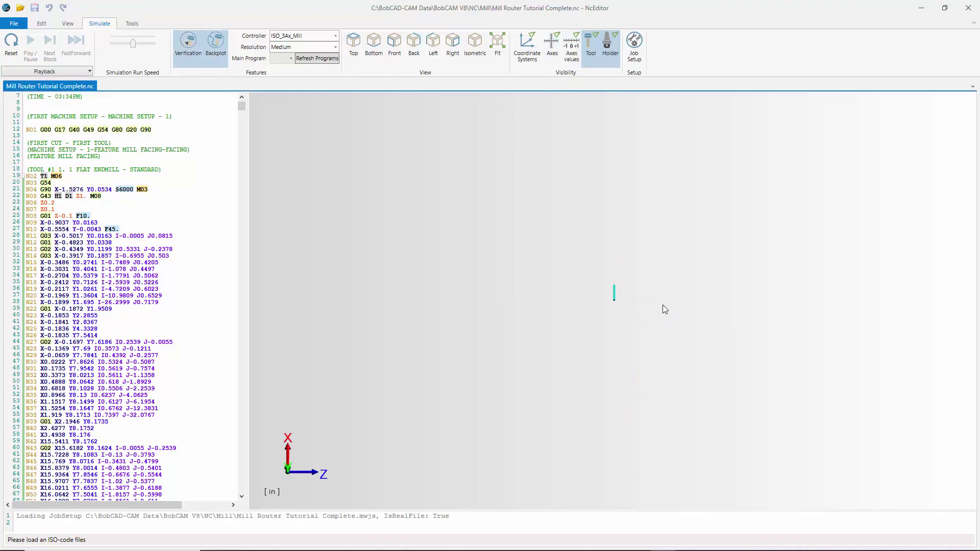
Step: Simulate the posted program from the start with Verification to watch the part being machined, and reset the playback
{"action": "middle_click_drag", "start_coordinate": [662, 305], "coordinate": [623, 243]}
{"action": "middle_click_drag", "start_coordinate": [700, 297], "coordinate": [617, 320]}
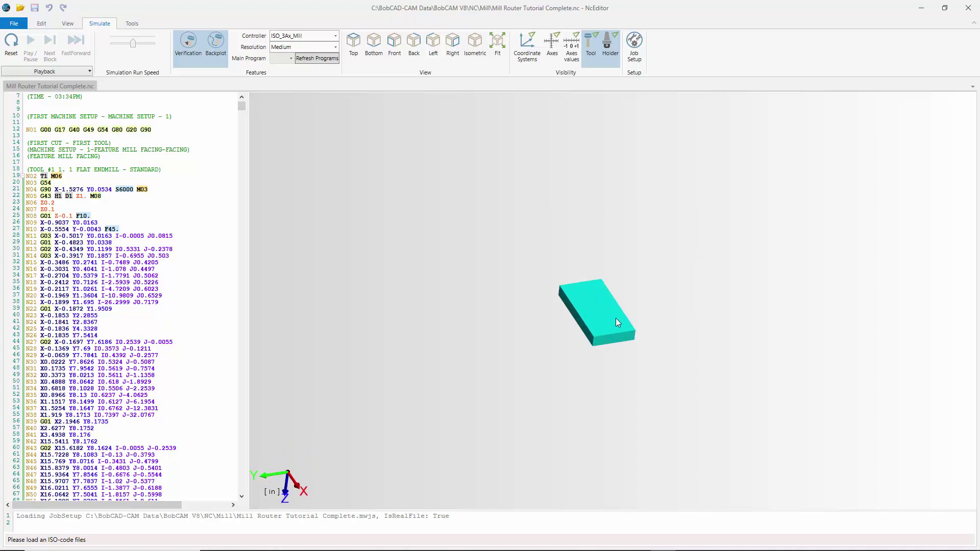
{"action": "middle_click_drag", "start_coordinate": [630, 361], "coordinate": [618, 231]}
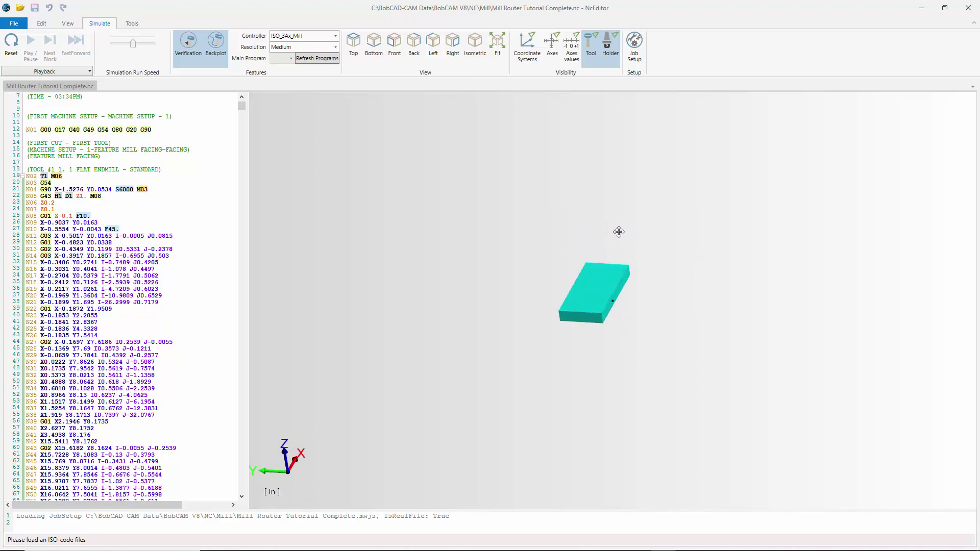
{"action": "middle_click_drag", "start_coordinate": [682, 378], "coordinate": [674, 384]}
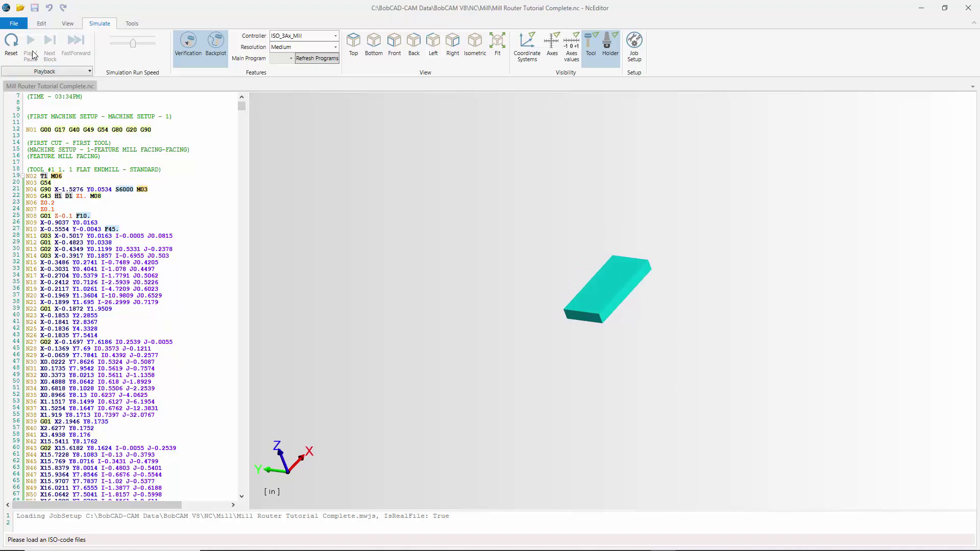
{"action": "left_click", "coordinate": [11, 42]}
{"action": "left_click", "coordinate": [29, 41]}
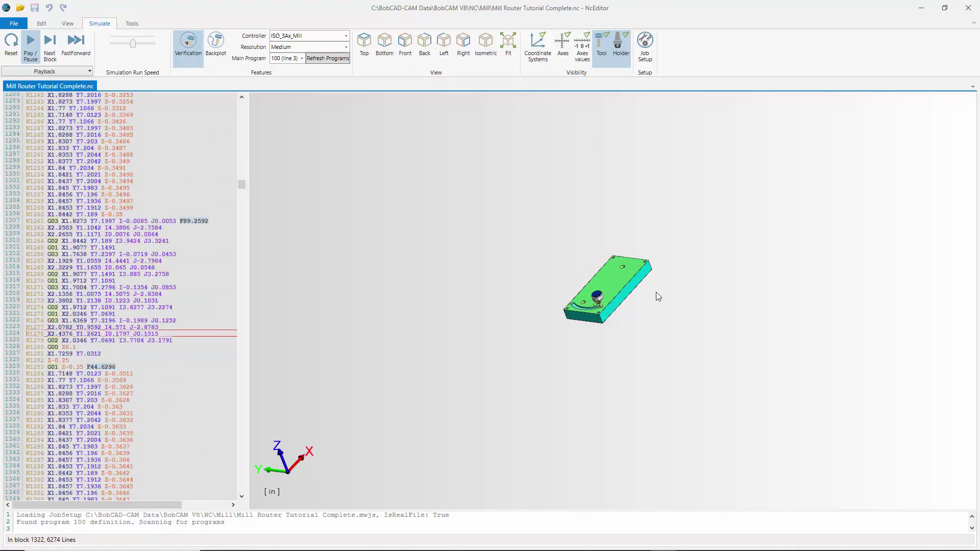
{"action": "scroll", "coordinate": [642, 285], "scroll_direction": "up", "scroll_amount": 5}
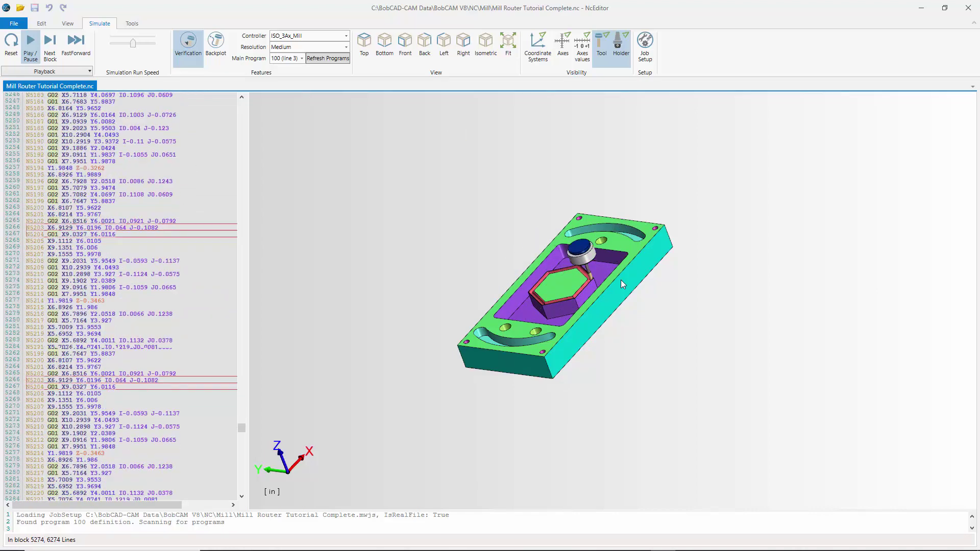
{"action": "left_click", "coordinate": [10, 46]}
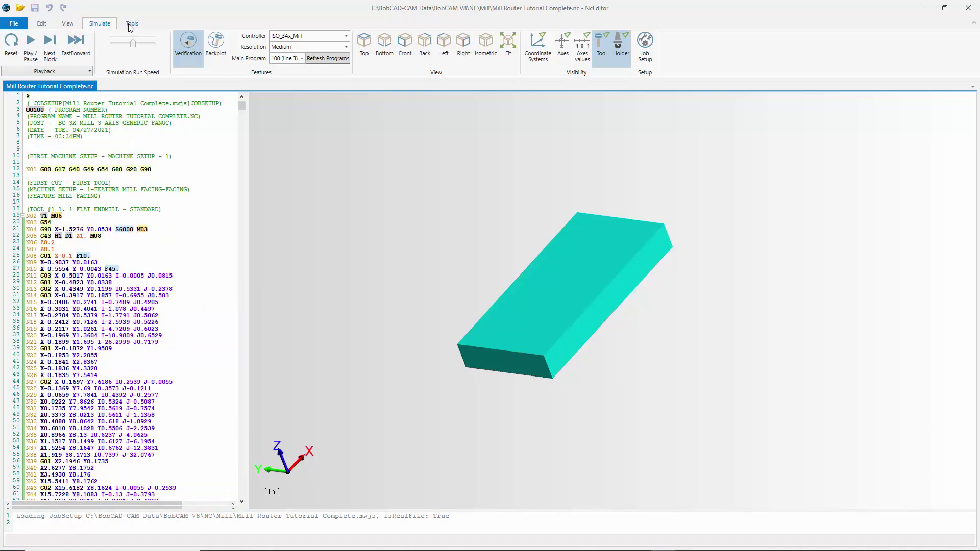
Step: Review the serial connection and communication protocol settings of the DNC transfer
{"action": "left_click", "coordinate": [131, 24]}
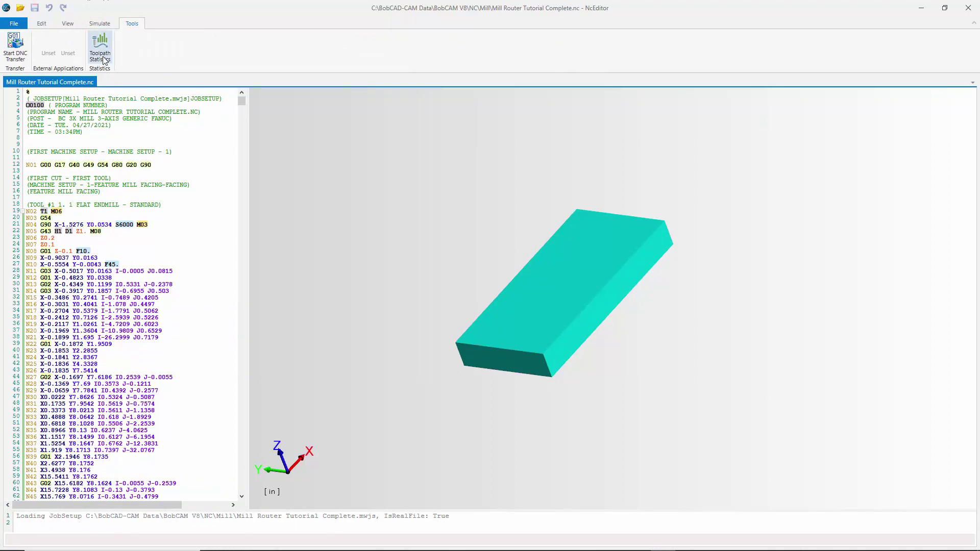
{"action": "left_click", "coordinate": [18, 51]}
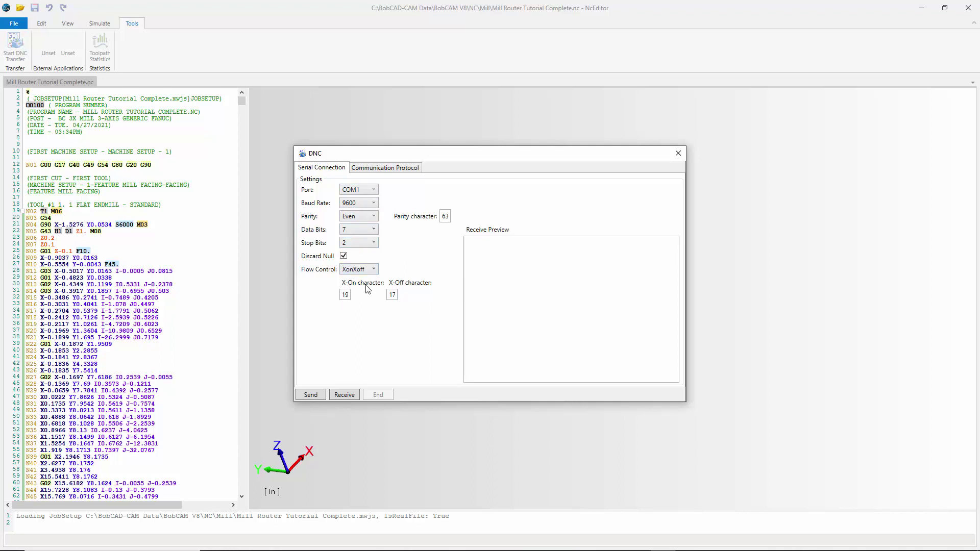
{"action": "left_click", "coordinate": [372, 169]}
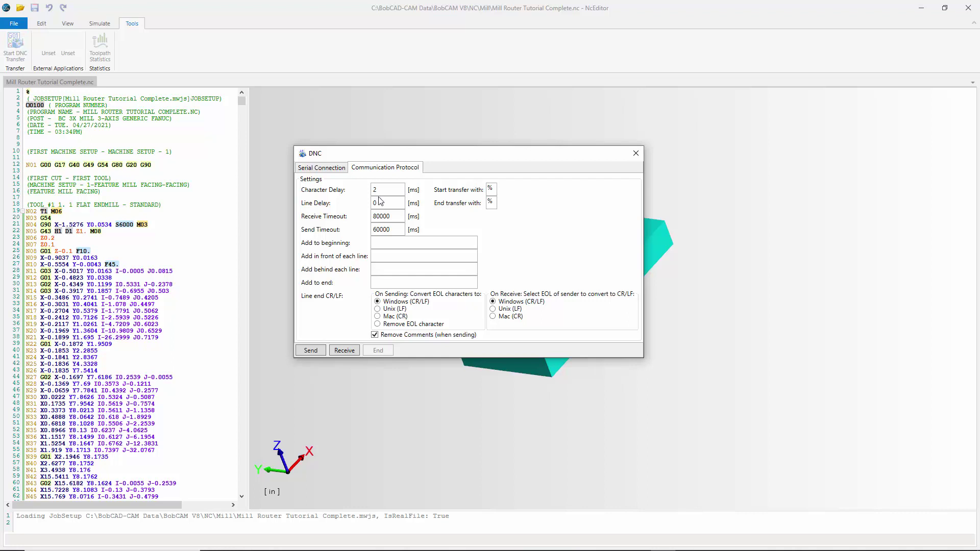
{"action": "left_click_drag", "start_coordinate": [380, 203], "coordinate": [368, 203]}
{"action": "left_click", "coordinate": [335, 168]}
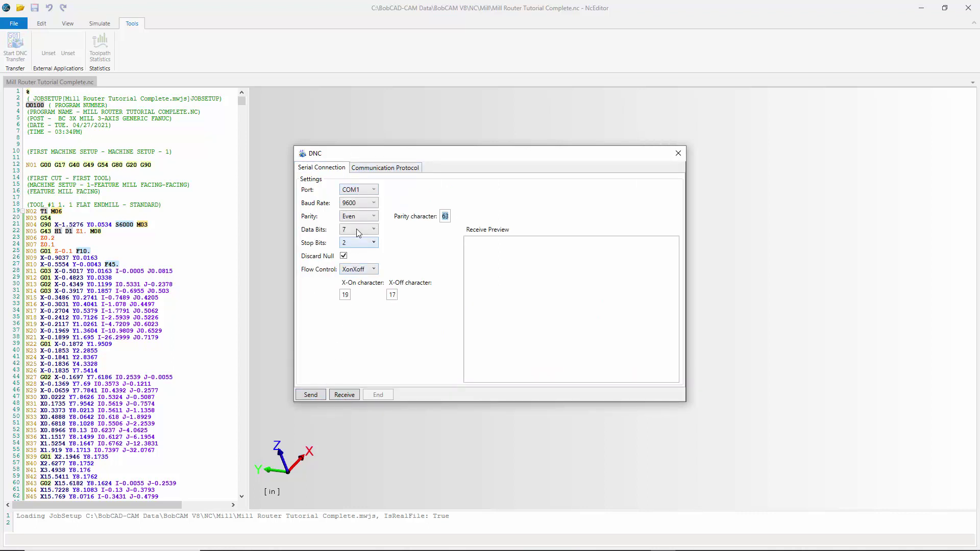
Step: Start sending the program through the DNC transfer, and close the transfer and the NC Editor to return to SOLIDWORKS
{"action": "left_click", "coordinate": [316, 395]}
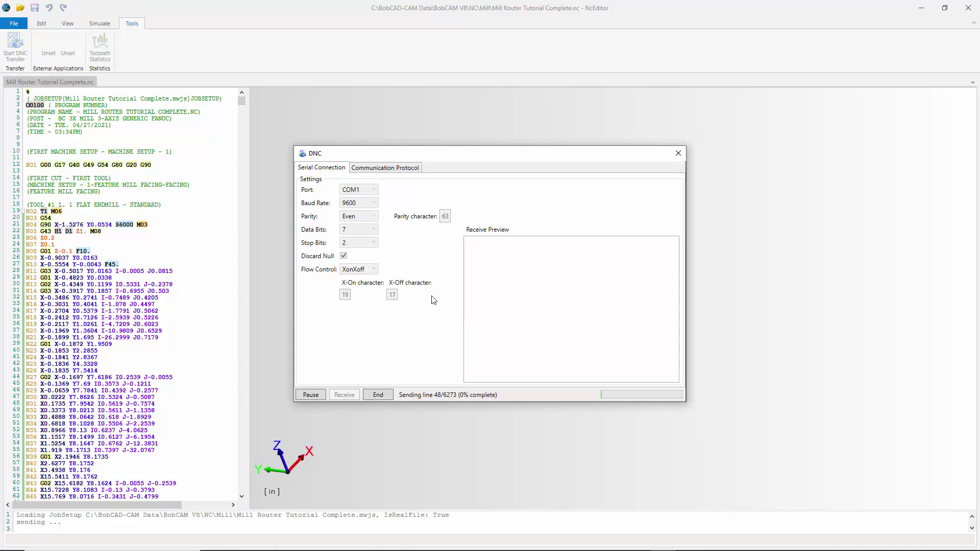
{"action": "left_click", "coordinate": [677, 154]}
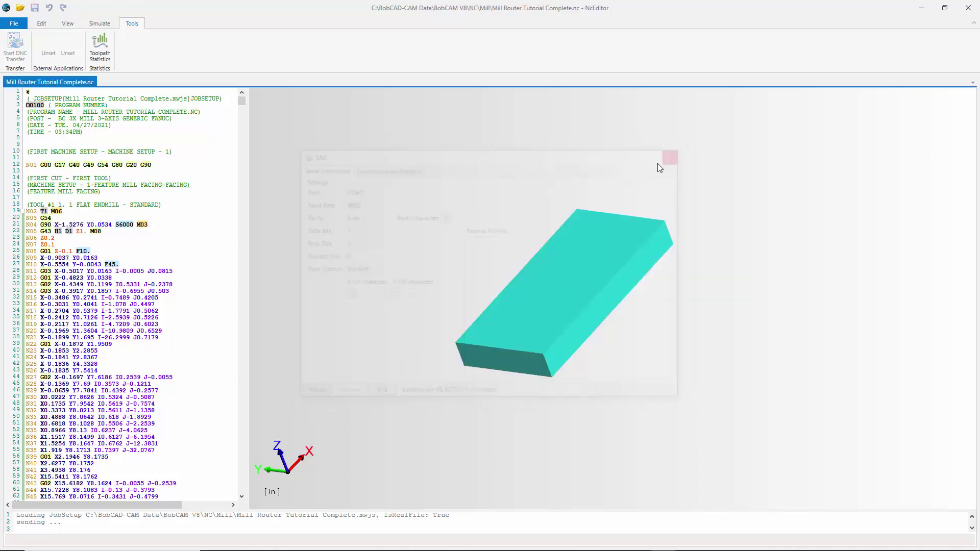
{"action": "left_click", "coordinate": [968, 8]}
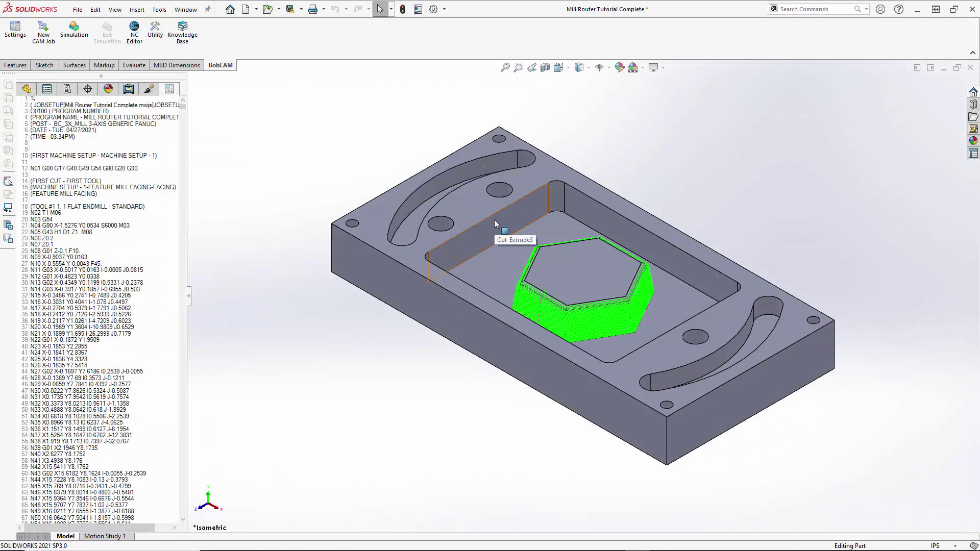